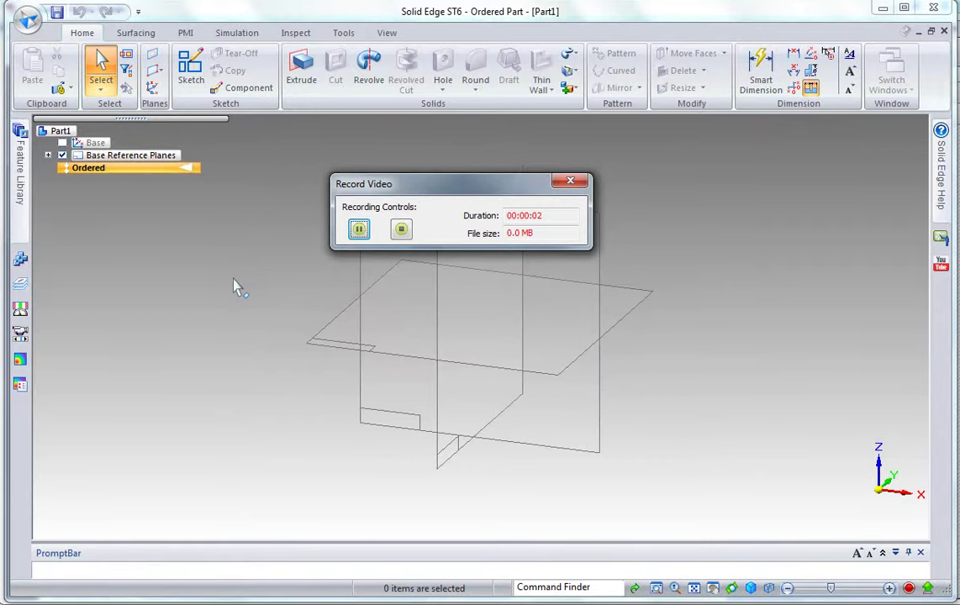
Step: Start a Revolved Protrusion and open its profile sketch on a base reference plane
mouse_move(437, 189)
left_mouse_down()
mouse_move(365, 236)
mouse_move(187, 452)
mouse_move(0, 559)
left_mouse_up()
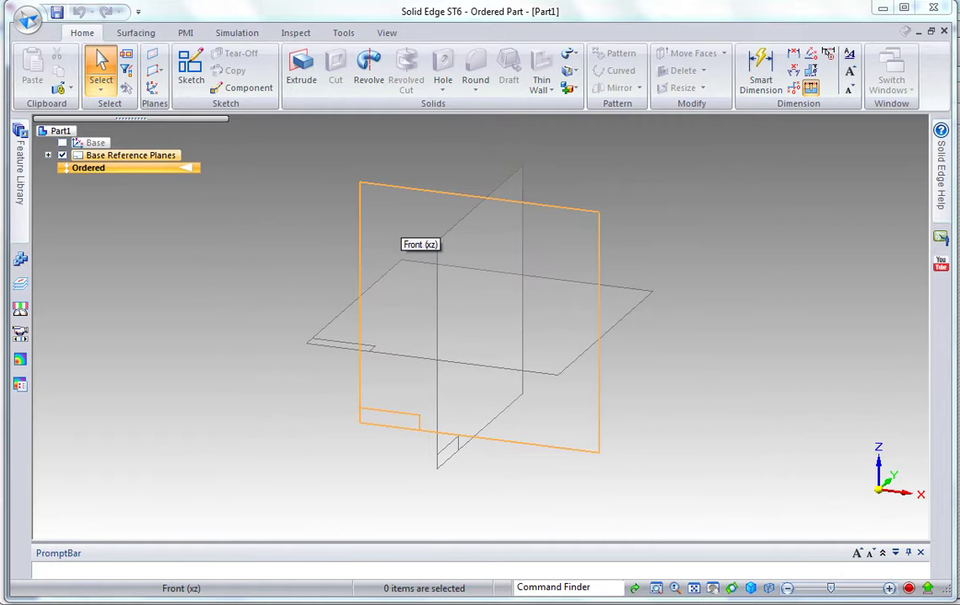
left_click_drag(16, 604, 17, 591)
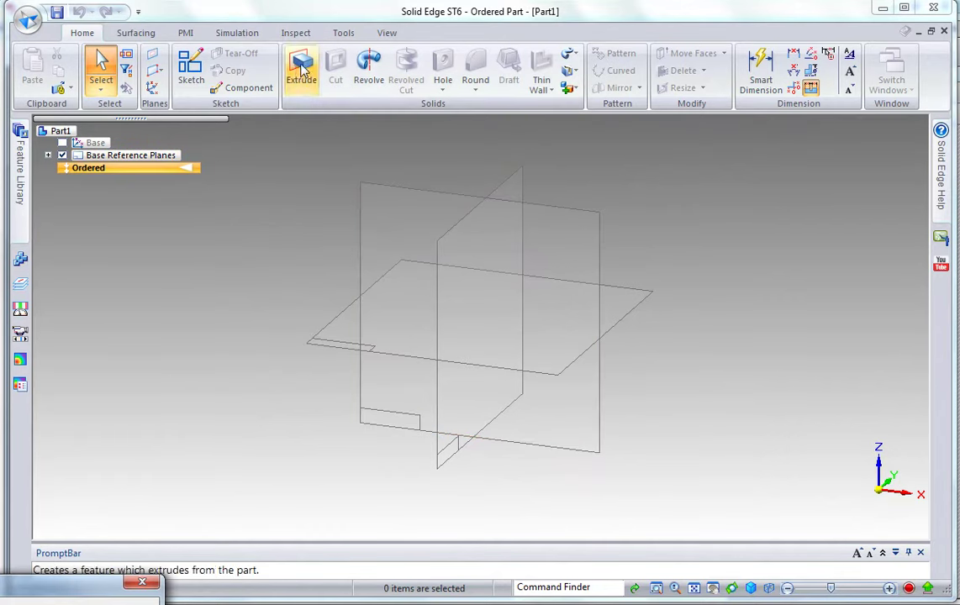
left_click(369, 65)
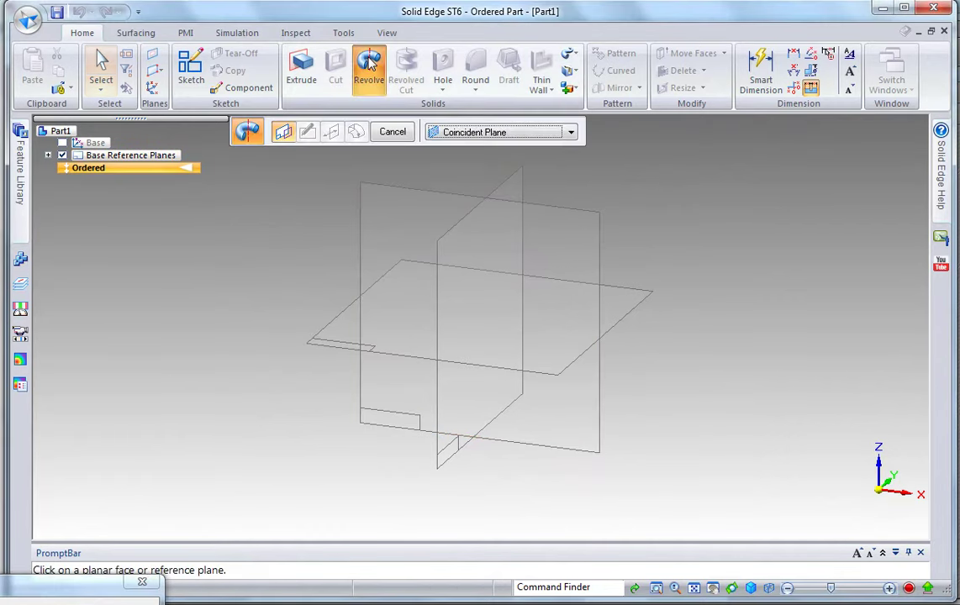
left_click(511, 183)
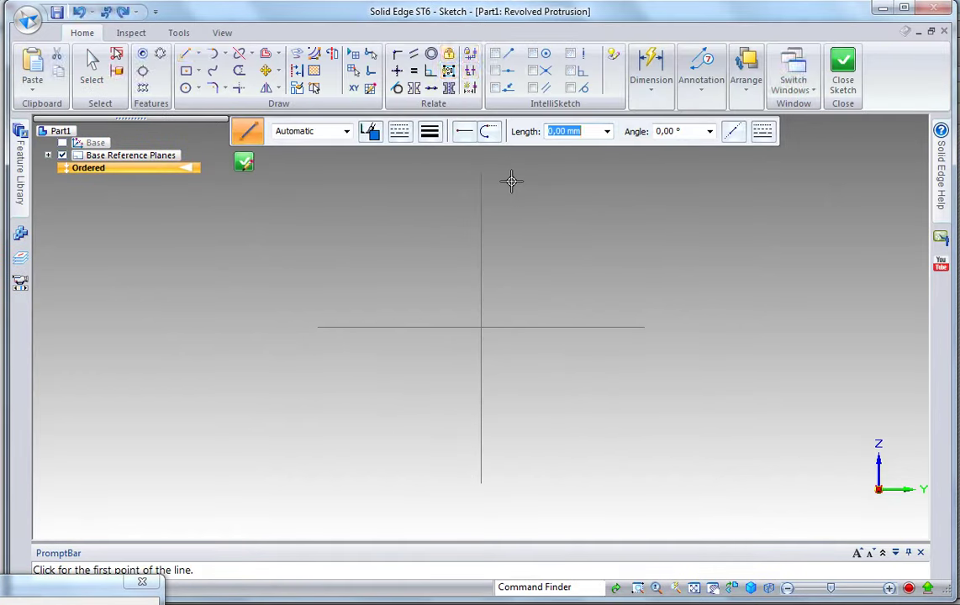
Step: Draw two rectangles by centre on the origin, a small inner one inside a larger outer one
left_click(189, 74)
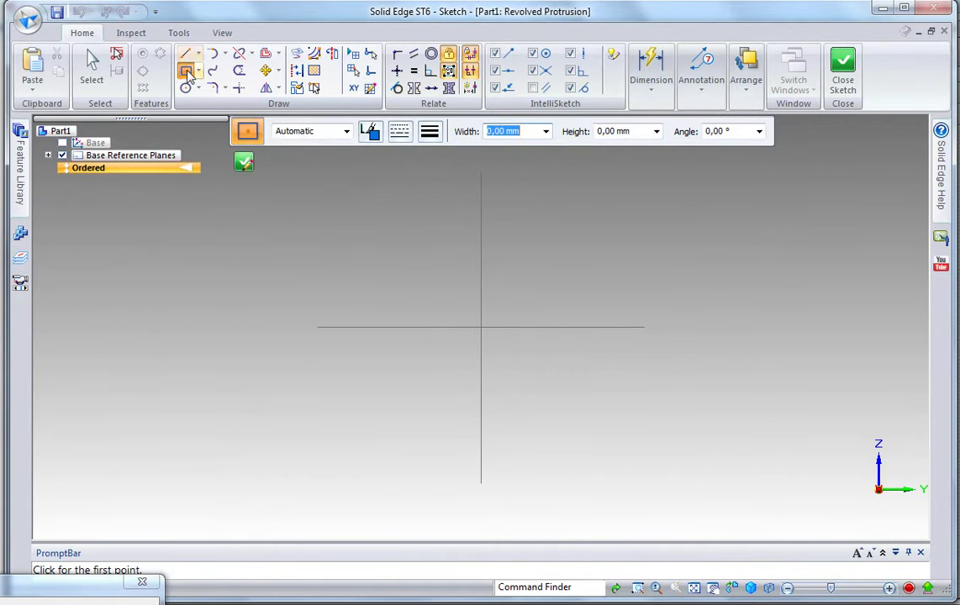
left_click(481, 328)
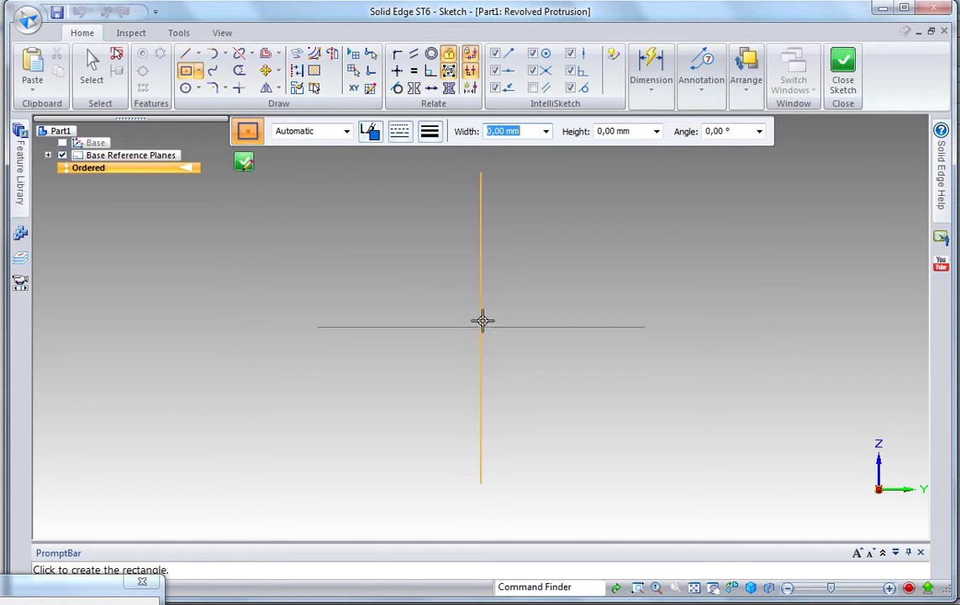
left_click(547, 268)
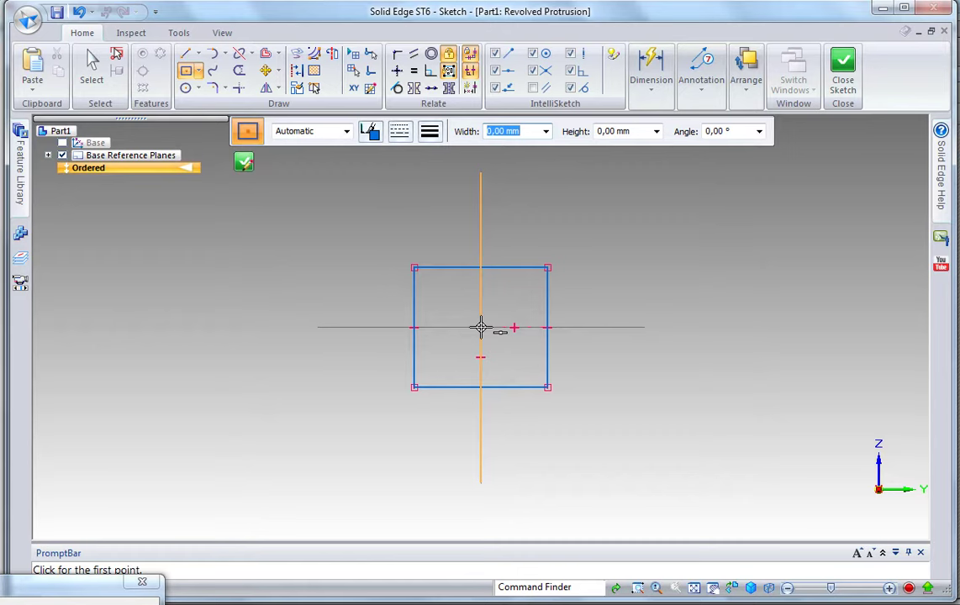
left_click(481, 328)
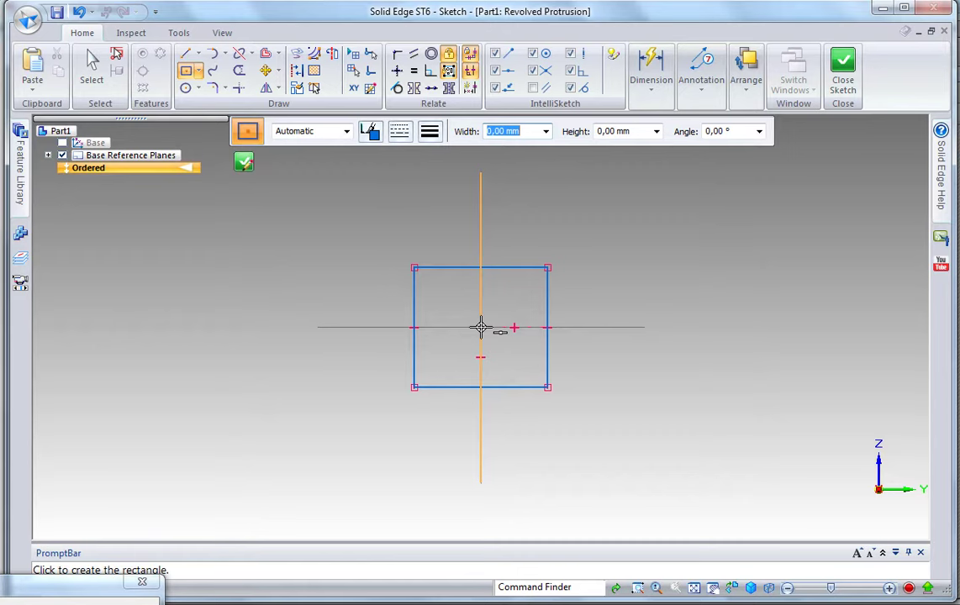
left_click(573, 239)
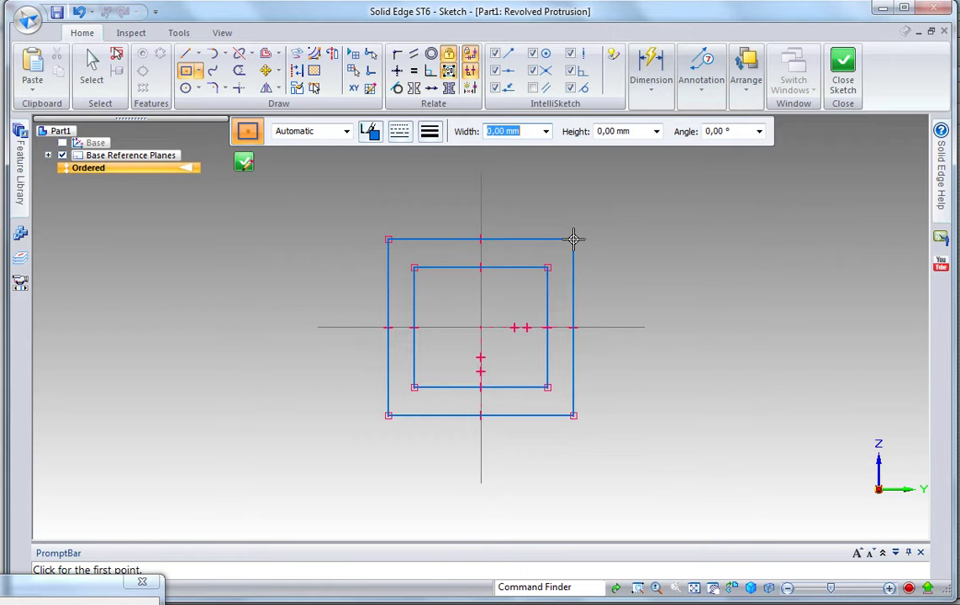
left_click(654, 59)
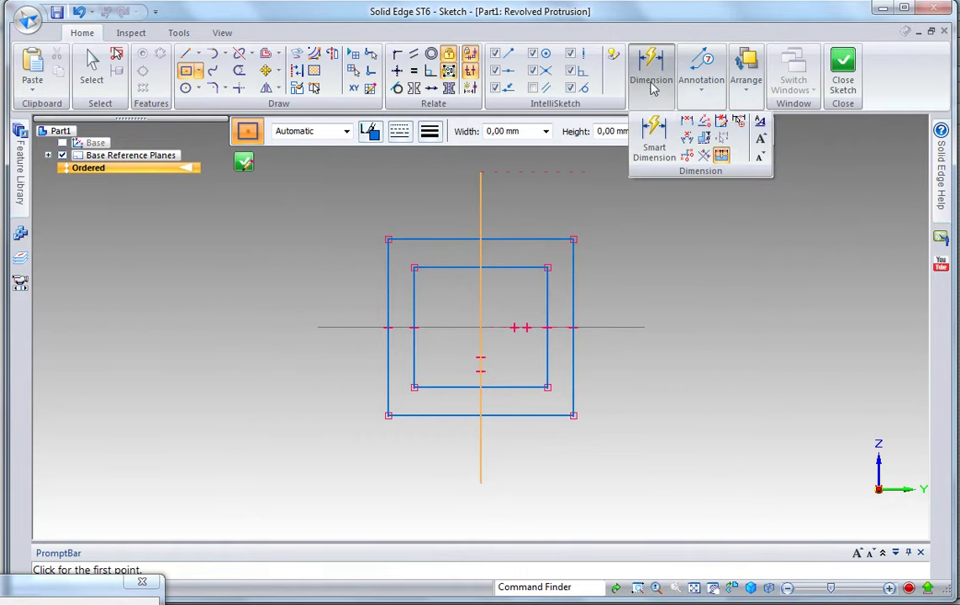
Step: Dimension the outer rectangle's height and width to 26 mm each
left_click(654, 138)
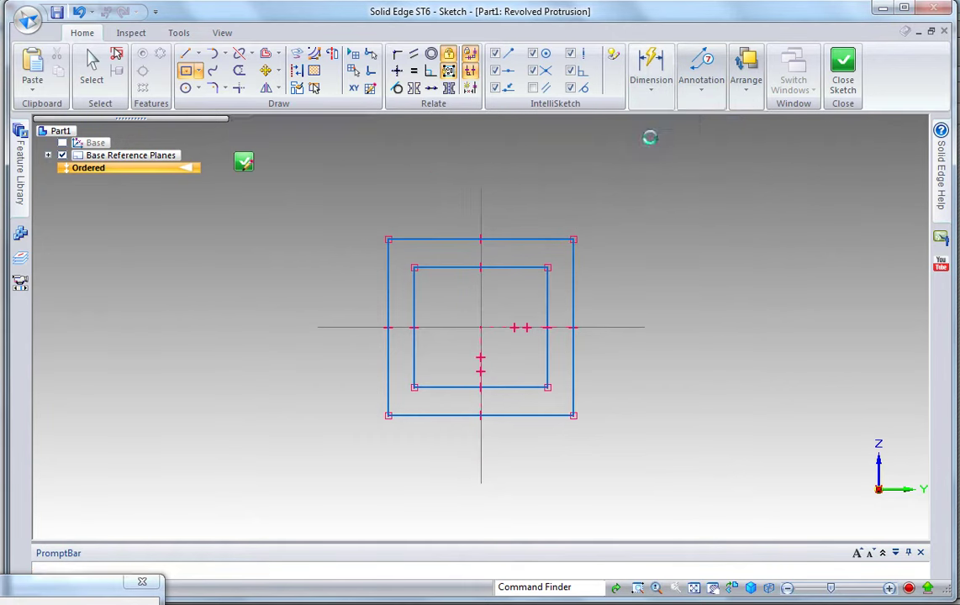
left_click(574, 279)
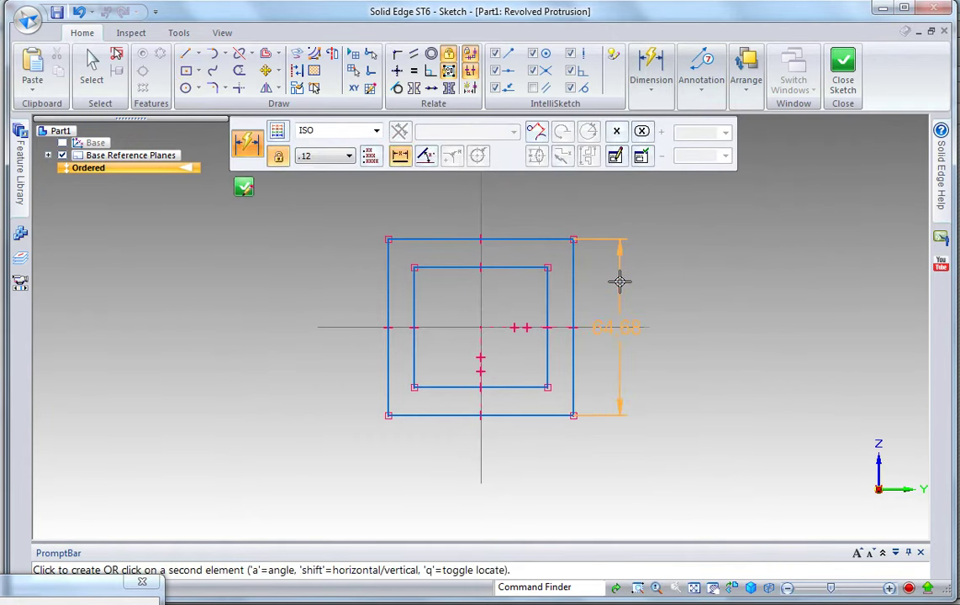
left_click(620, 282)
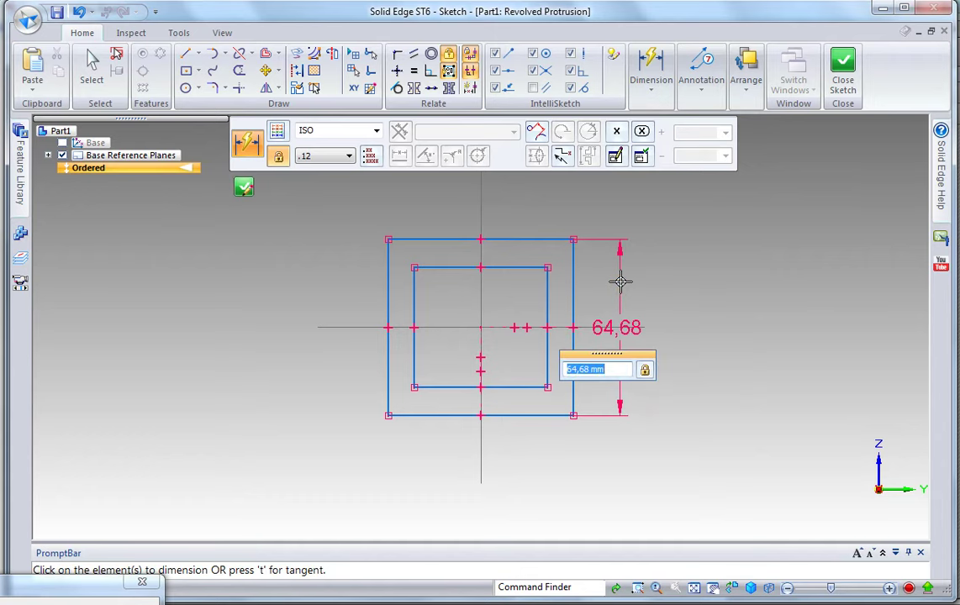
type("26")
key("Return")
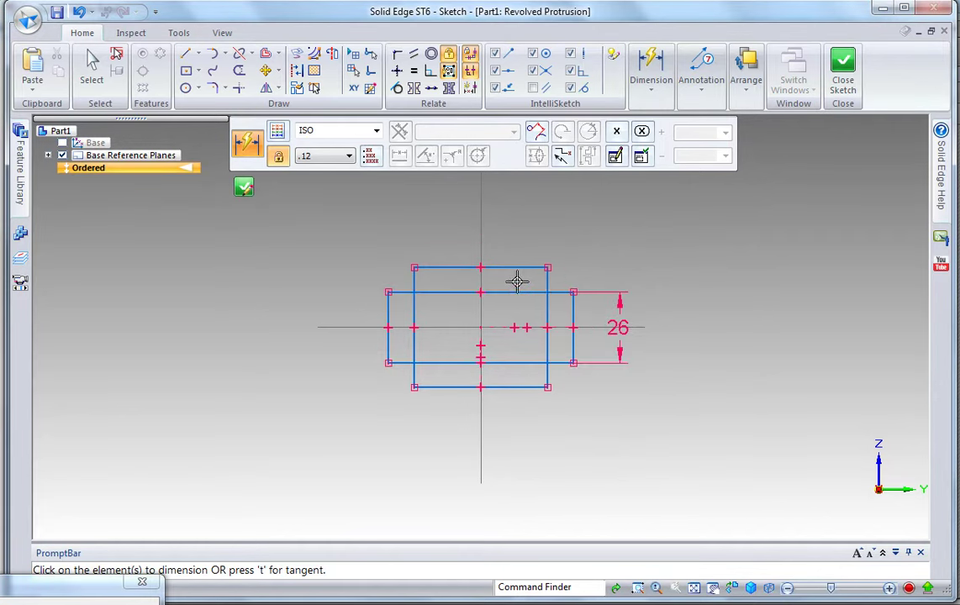
left_click(515, 291)
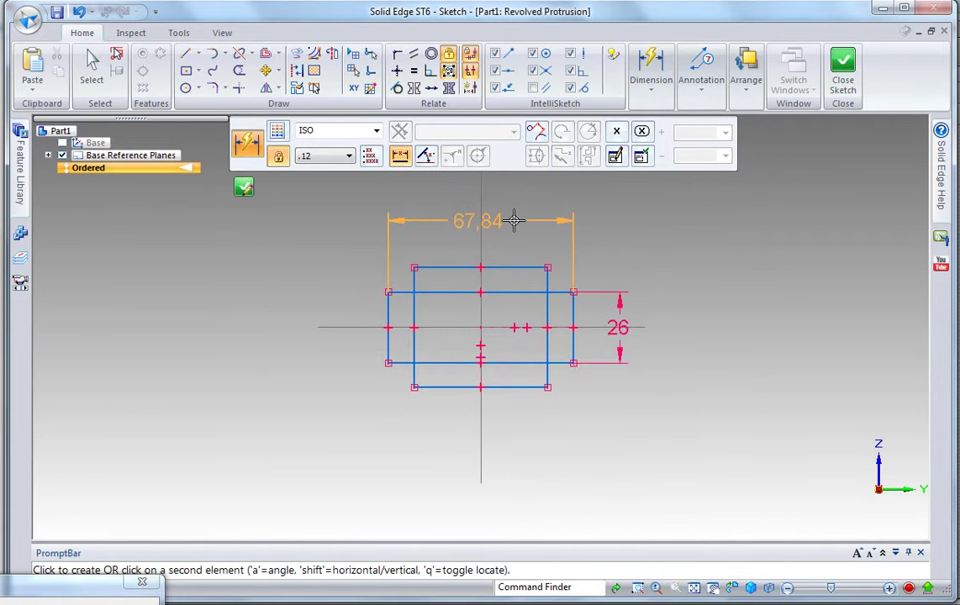
left_click(514, 221)
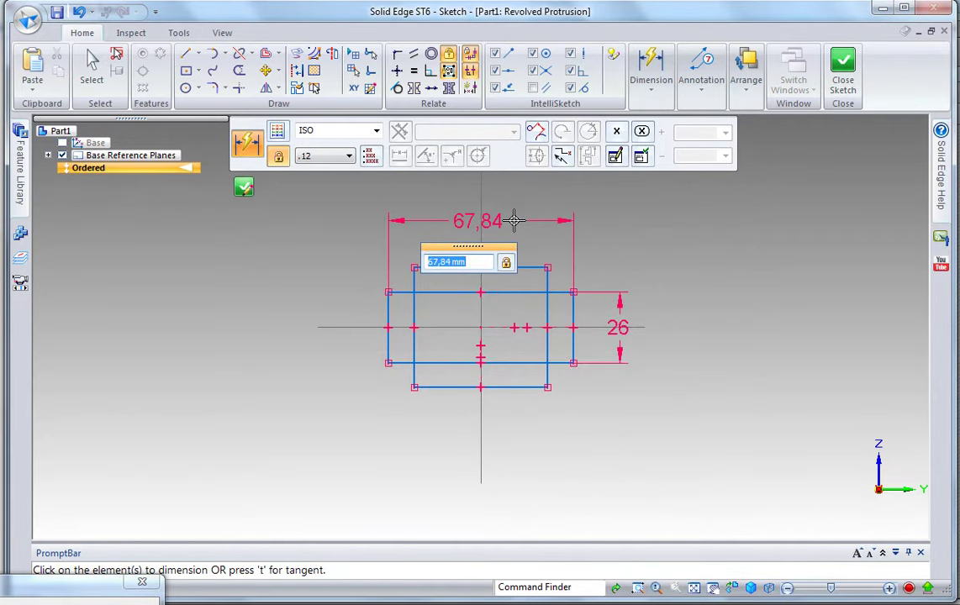
type("26")
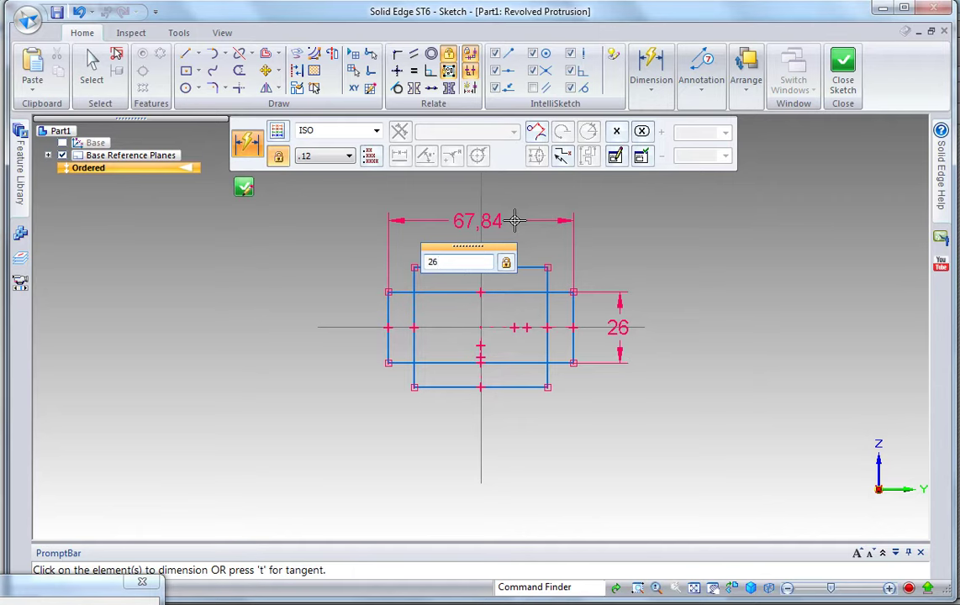
key("Return")
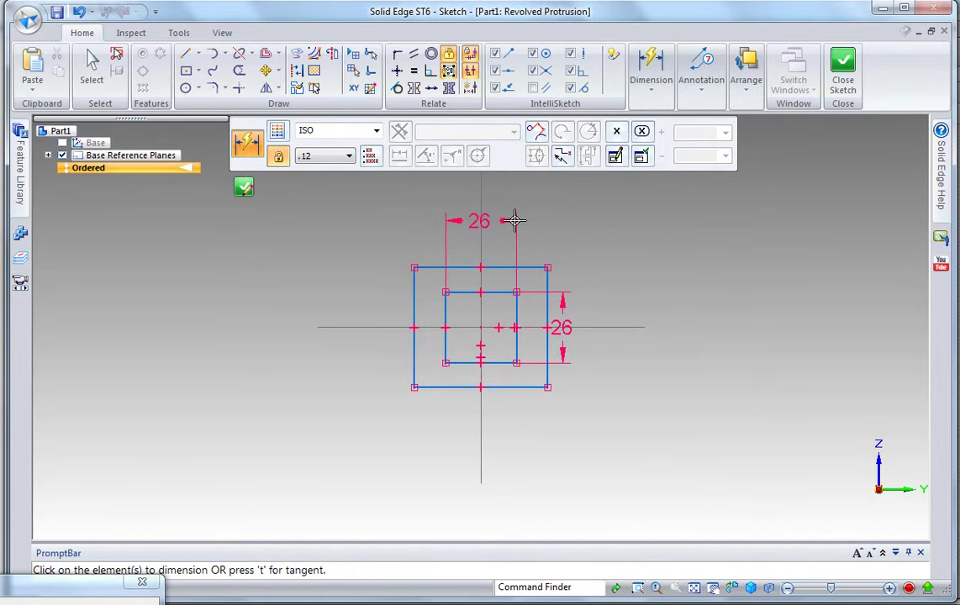
Step: Dimension the inner rectangle's width and height to 21 mm each
left_click(493, 387)
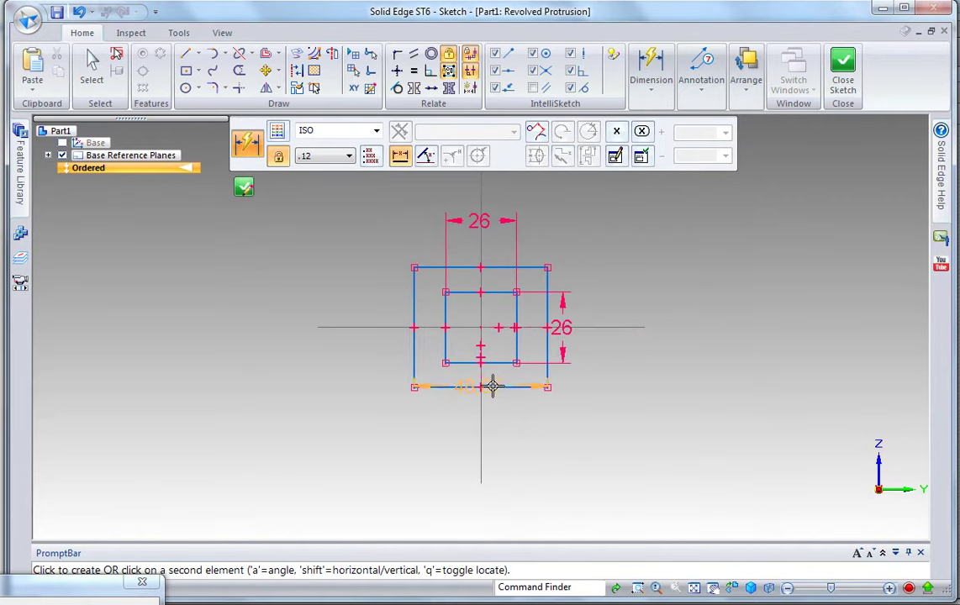
left_click(493, 415)
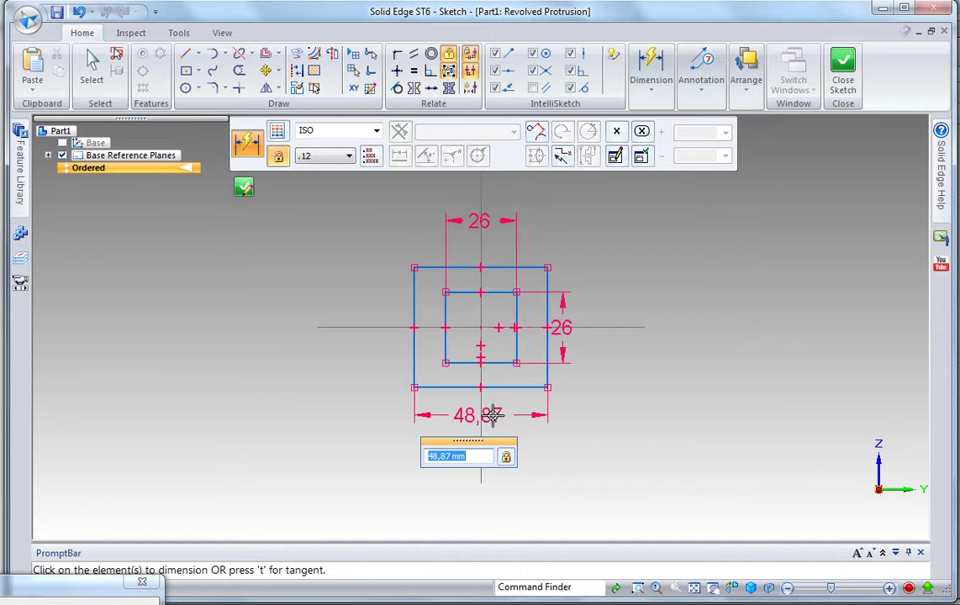
type("21")
key("Return")
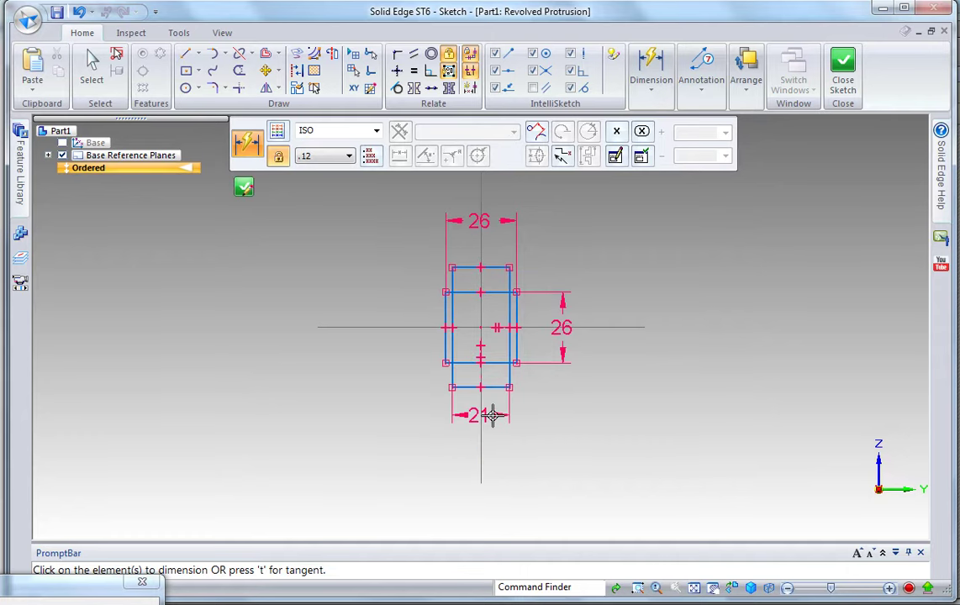
left_click(508, 347)
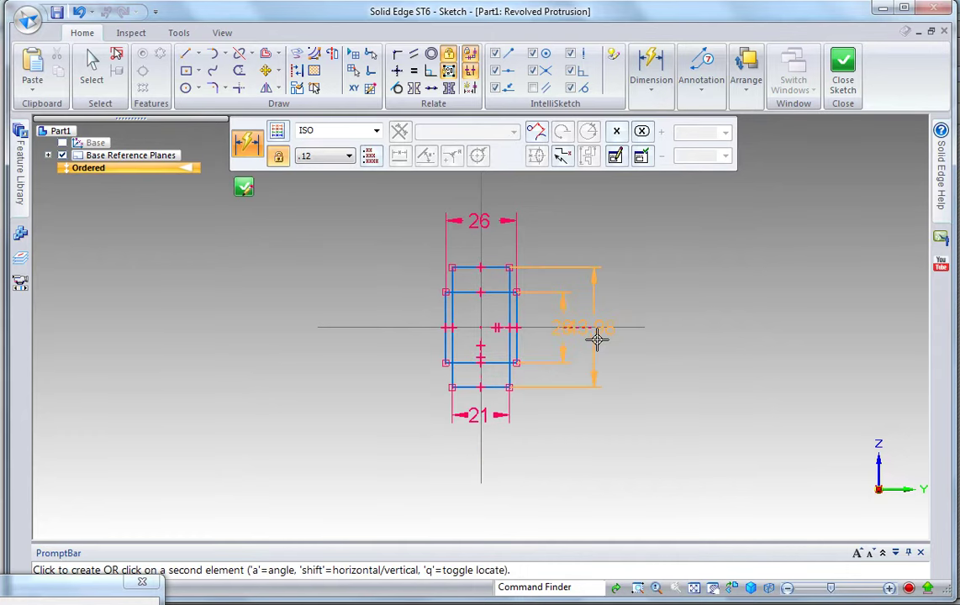
left_click(612, 338)
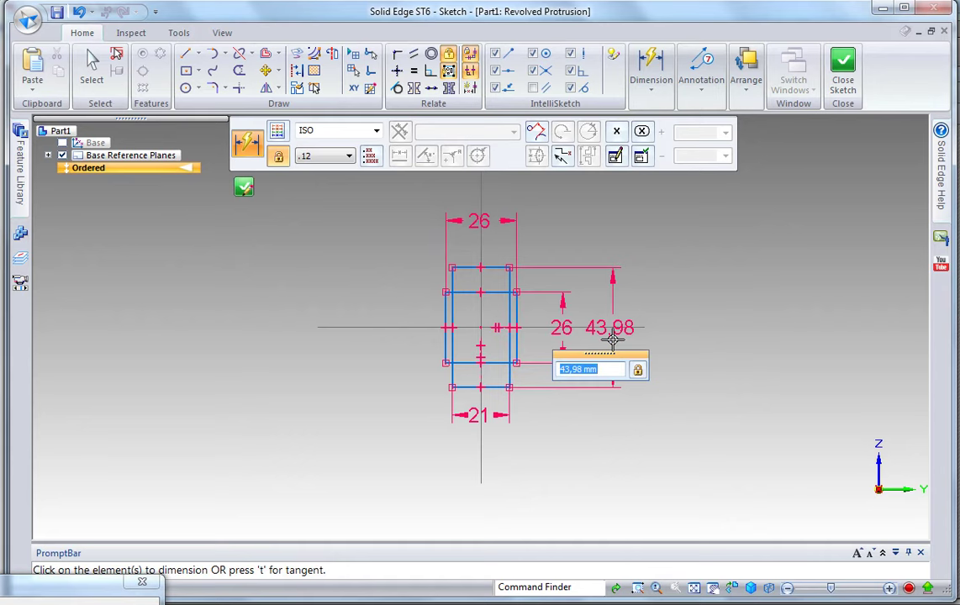
type("21")
key("Return")
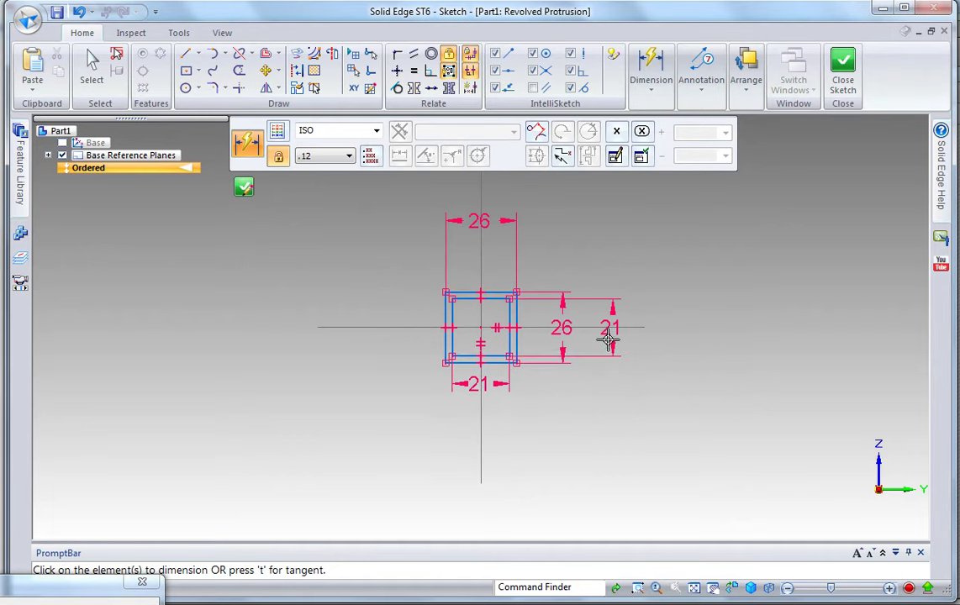
Step: Draw a separate horizontal line below the nested squares as the future revolve axis
scroll(602, 332, "down", 2)
scroll(602, 328, "down", 2)
scroll(598, 285, "down", 2)
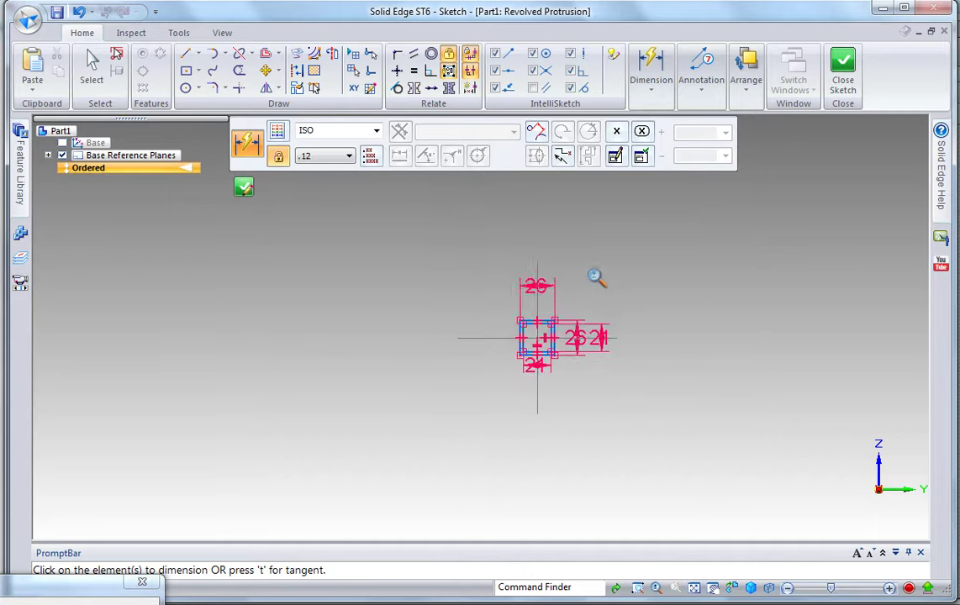
scroll(598, 269, "down", 2)
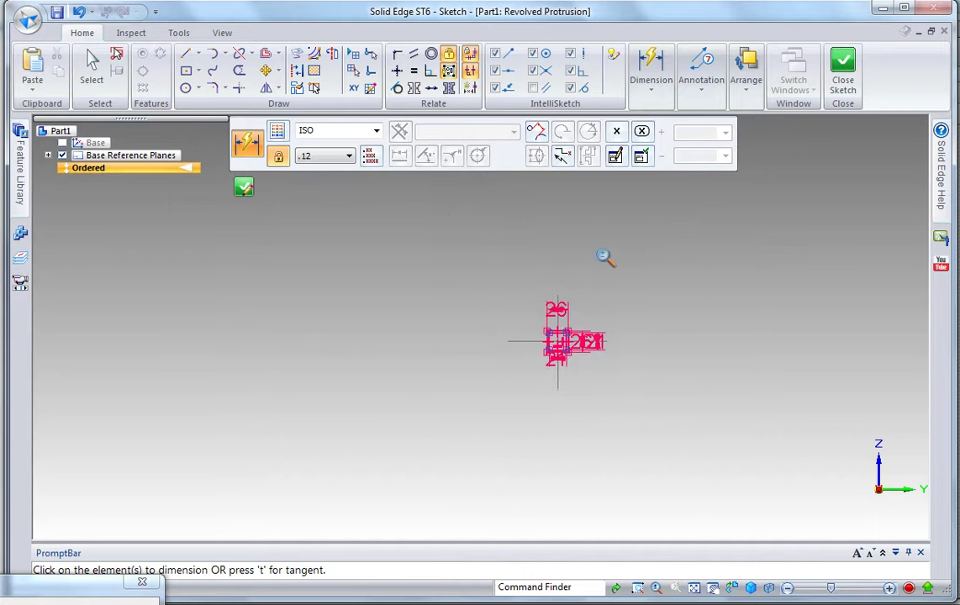
left_click(188, 55)
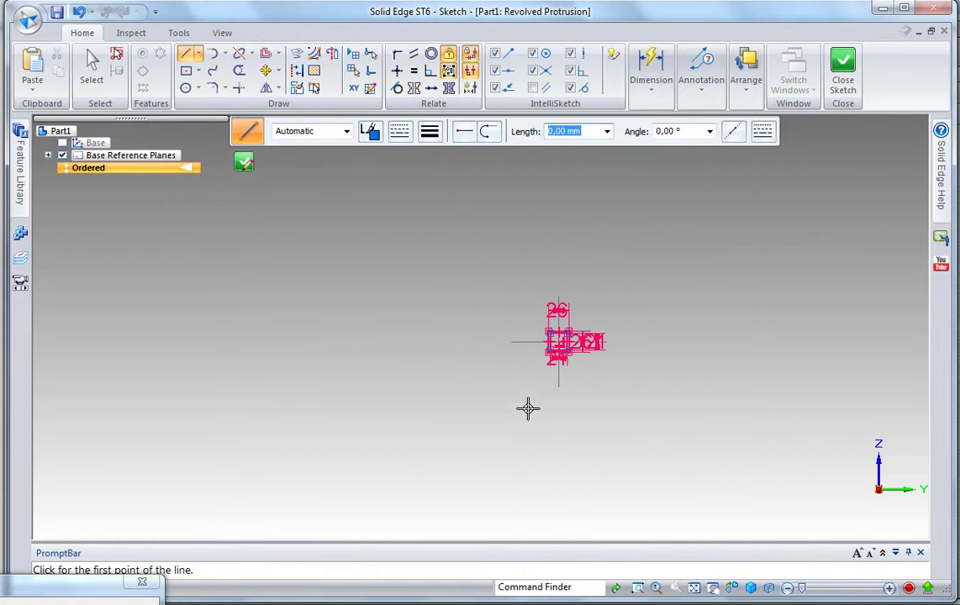
left_click(516, 475)
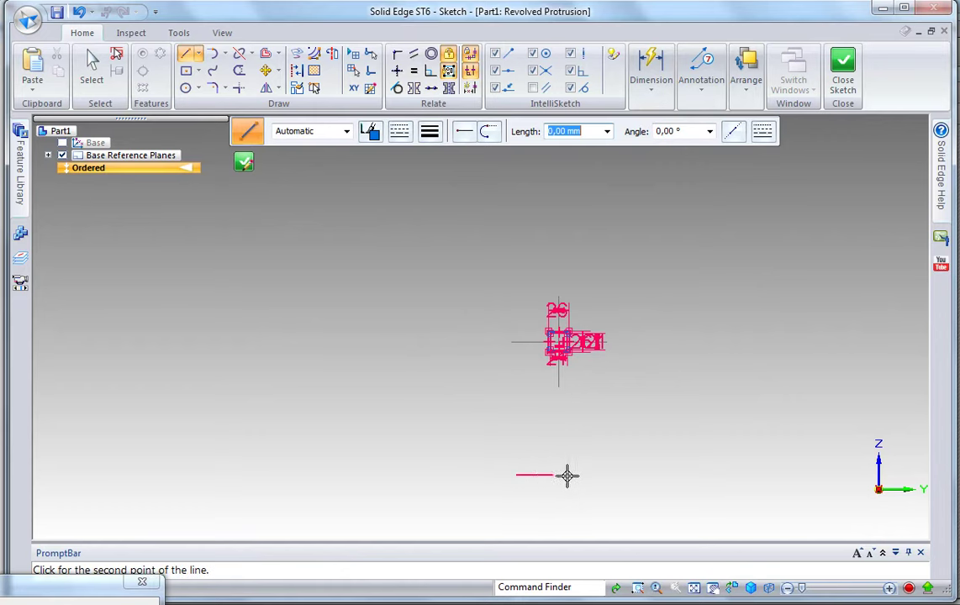
left_click(607, 476)
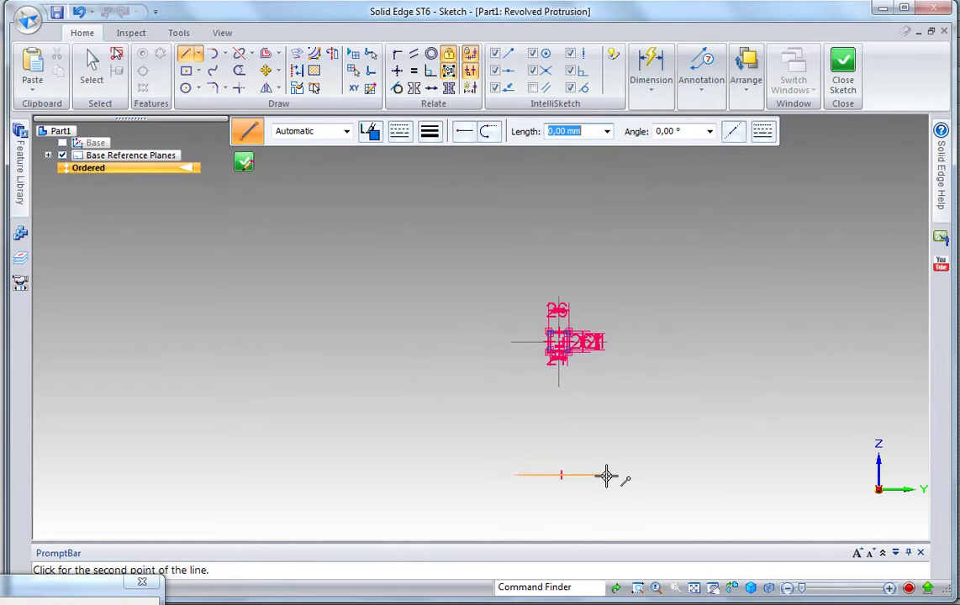
right_click(618, 398)
scroll(627, 388, "up", 3)
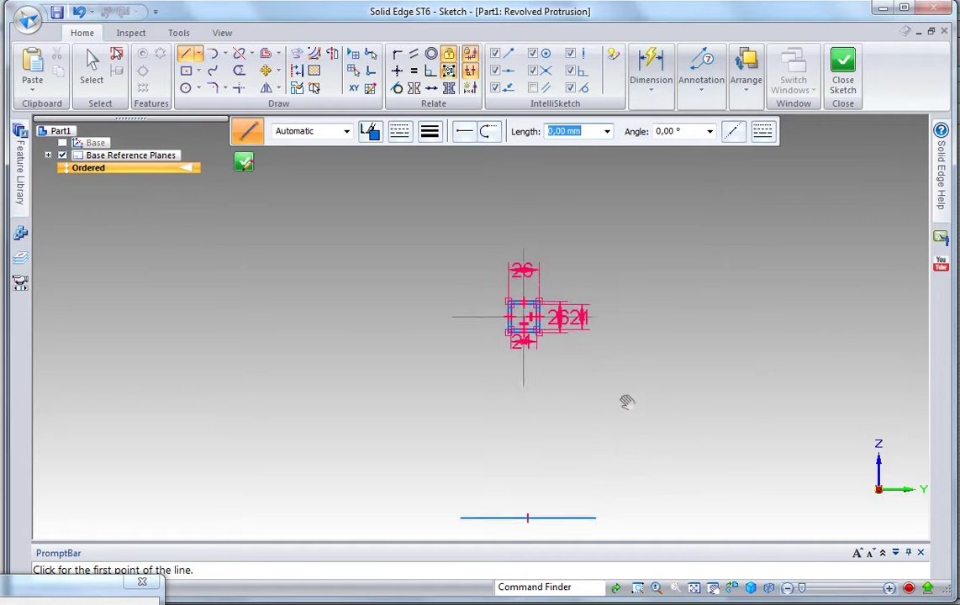
middle_click_drag(627, 402, 632, 339, "shift")
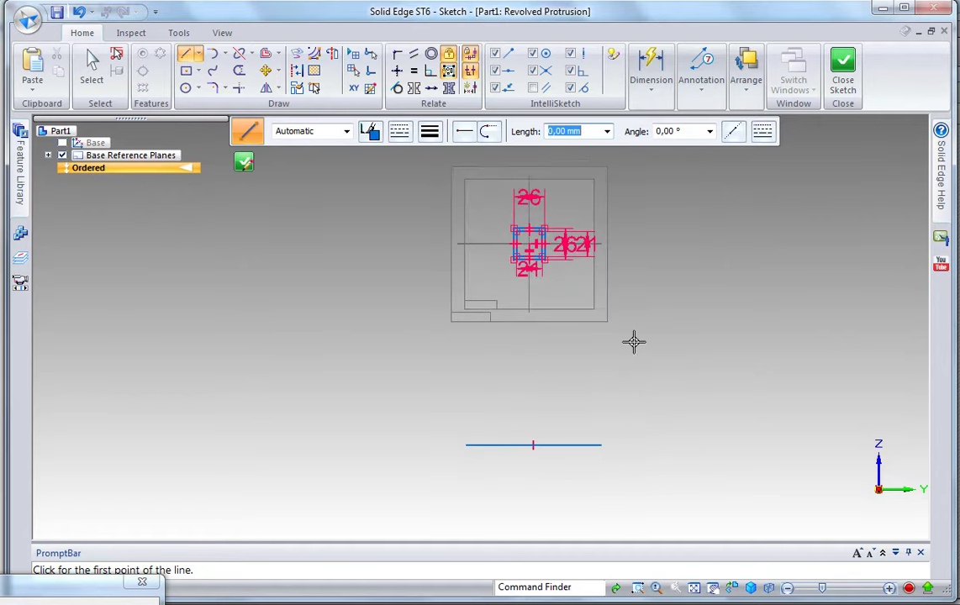
scroll(634, 340, "up", 2)
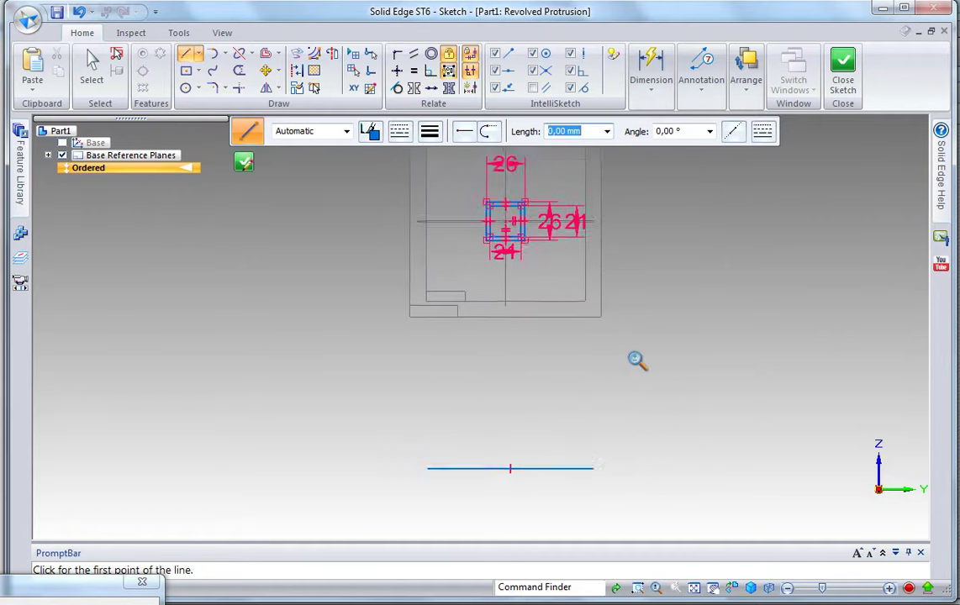
left_click(748, 587)
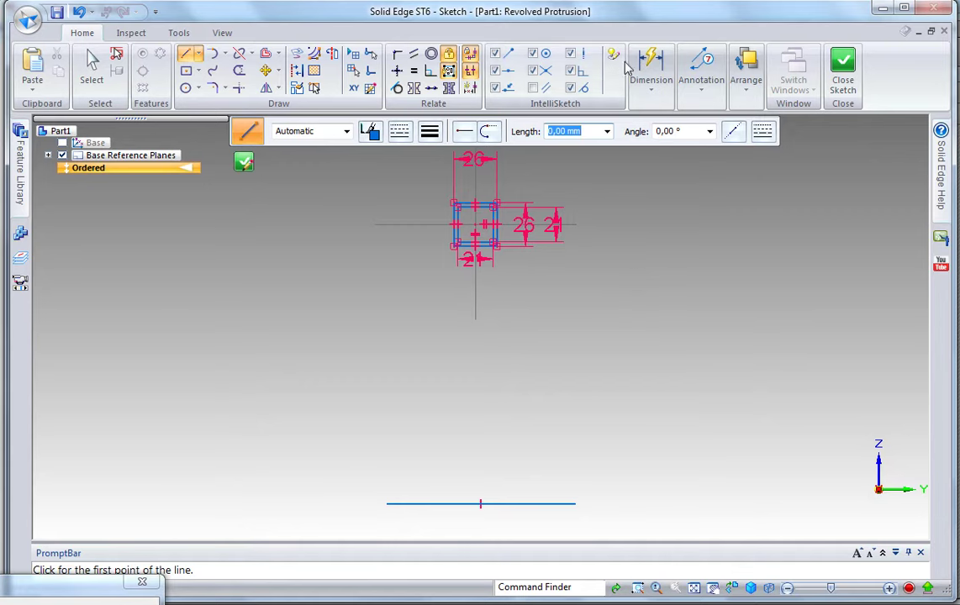
Step: Add a Distance Between dimension (180,64) from the profile's top edge to the horizontal line
left_click(656, 99)
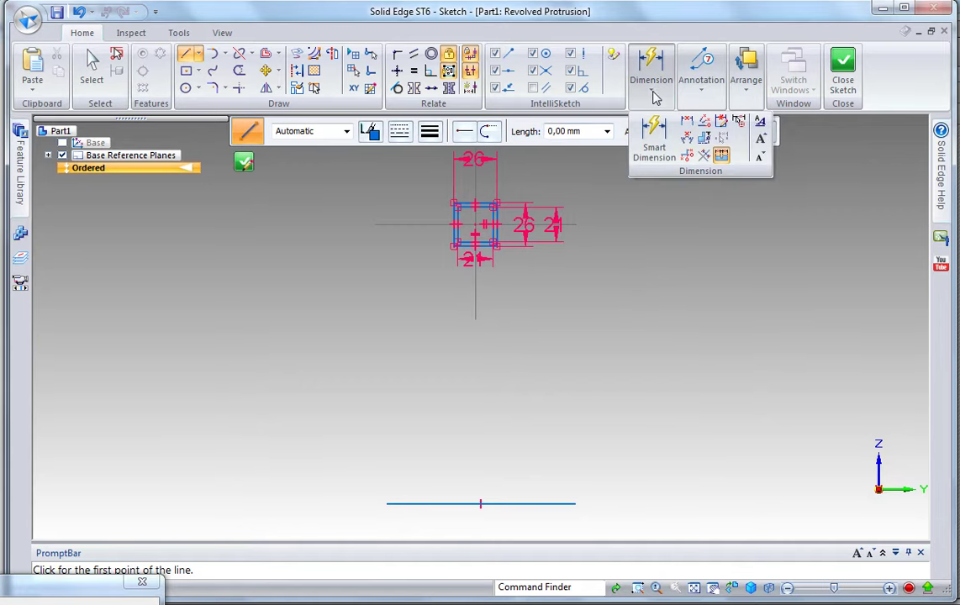
left_click(687, 125)
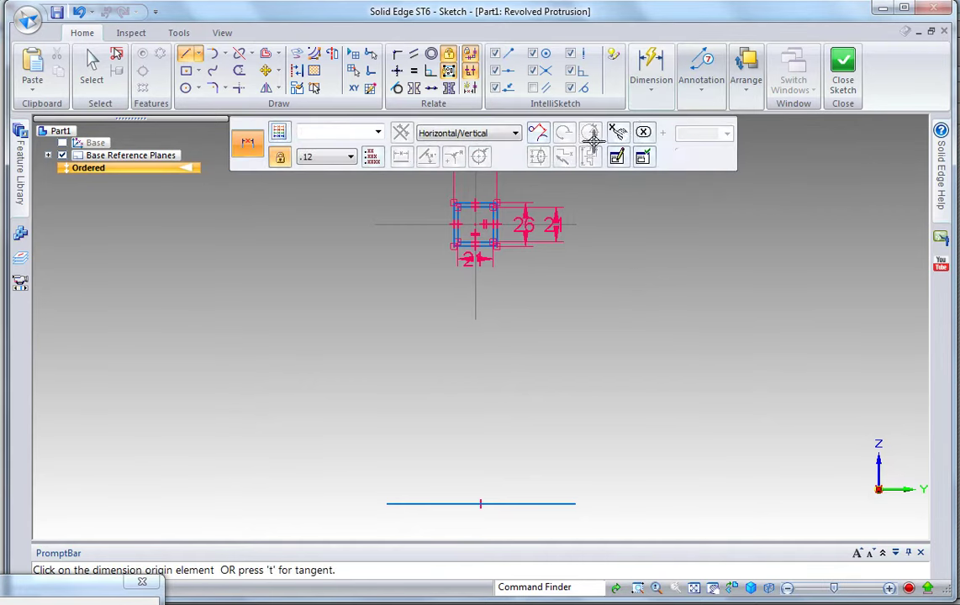
left_click(487, 200)
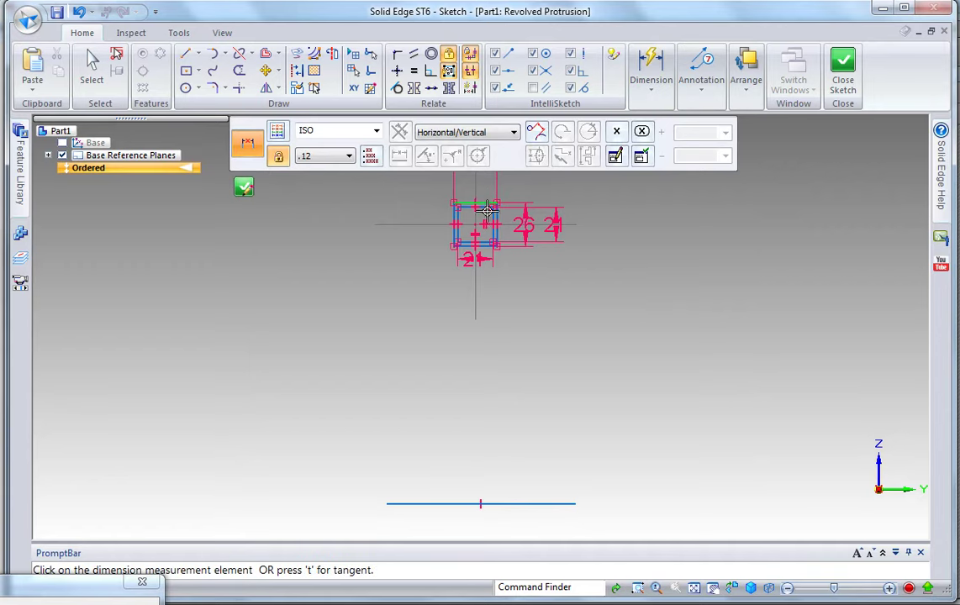
left_click(498, 503)
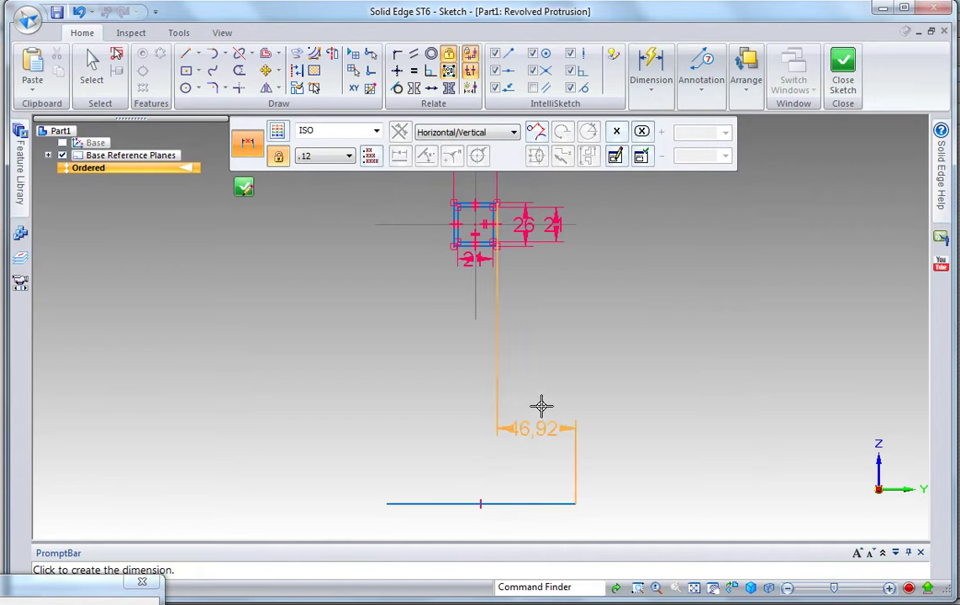
left_click(686, 365)
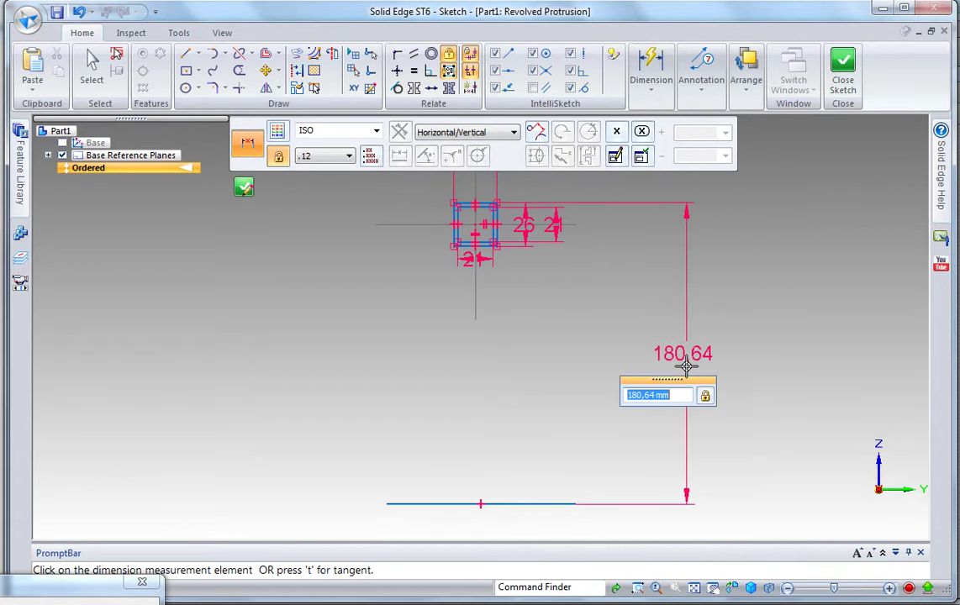
key("alt+Tab")
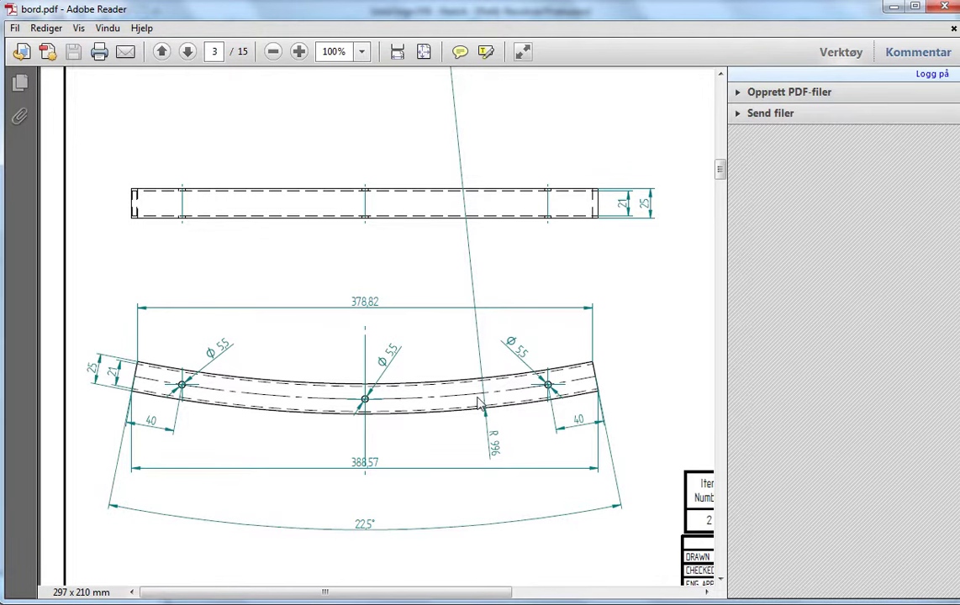
key("alt+Tab")
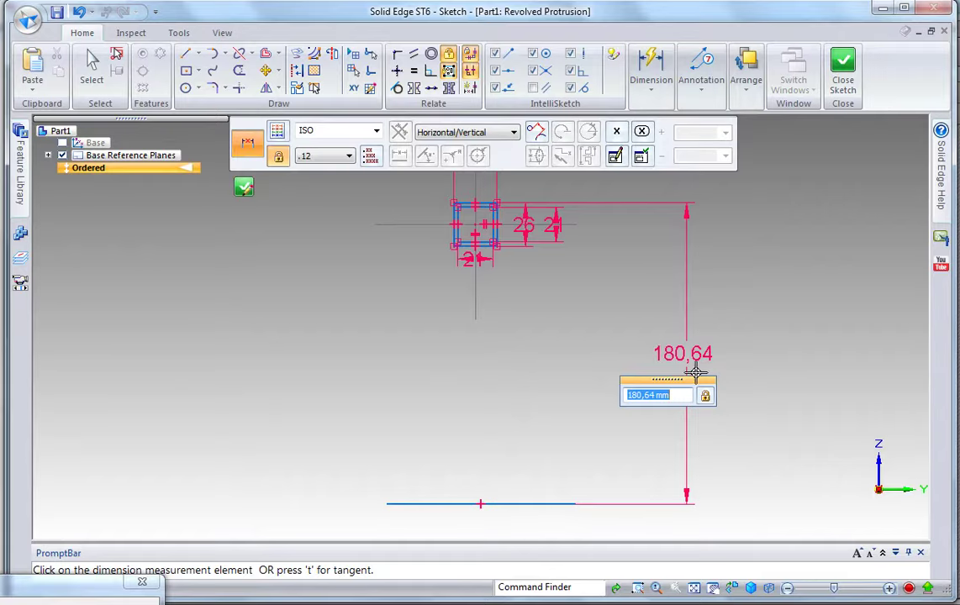
Step: Change the profile-to-line distance dimension to 996 mm
type("996")
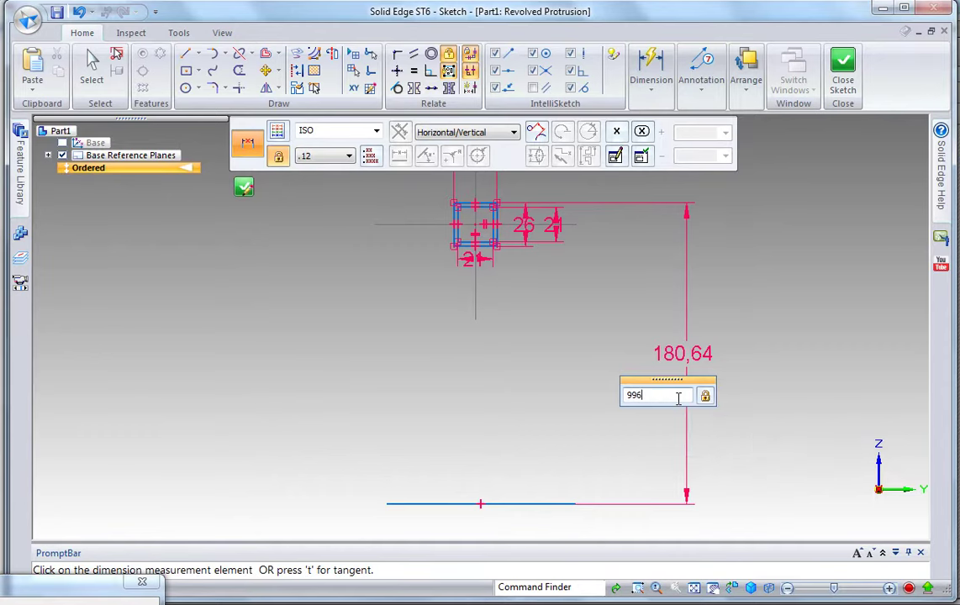
key("Return")
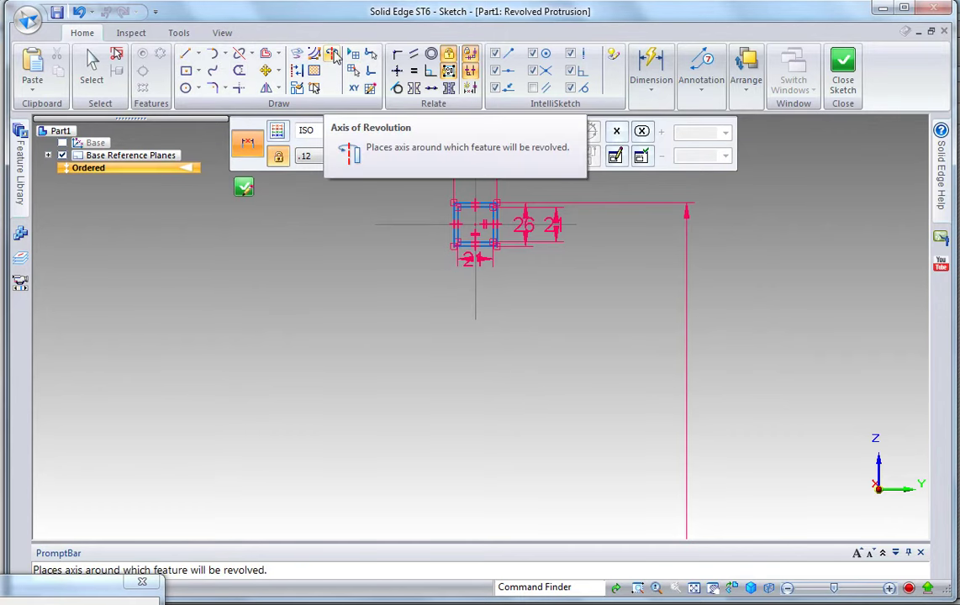
Step: Set the horizontal line 996 mm below the profile as the axis of revolution
left_click(334, 55)
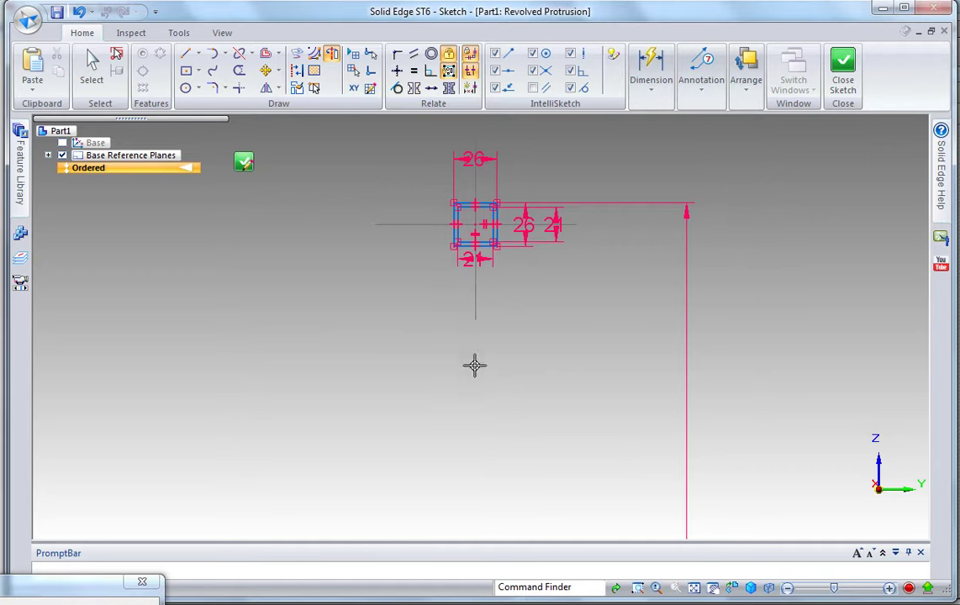
scroll(499, 344, "down", 1)
scroll(492, 322, "down", 2)
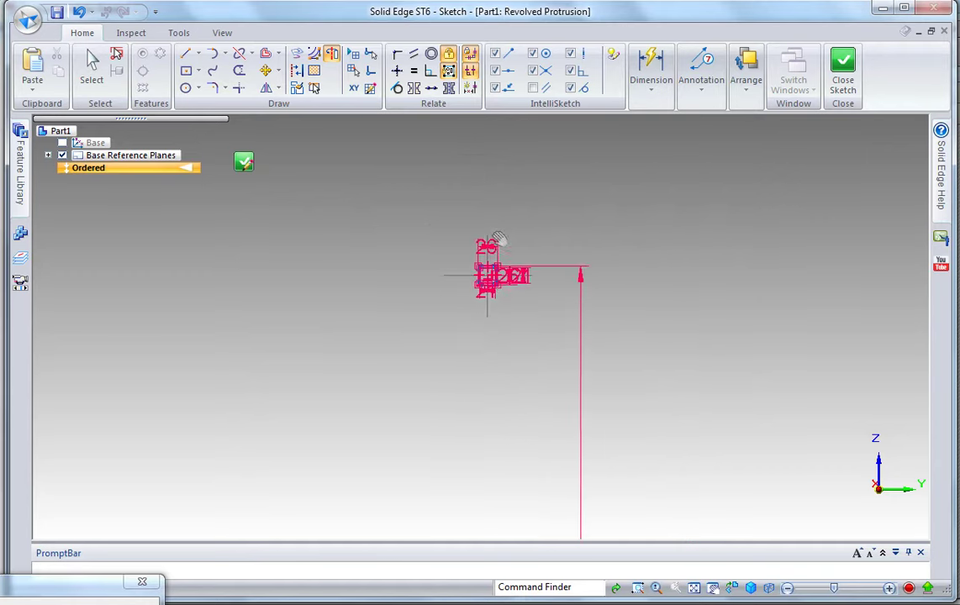
middle_click_drag(498, 241, 510, 171, "shift")
scroll(510, 335, "down", 1)
scroll(504, 322, "down", 1)
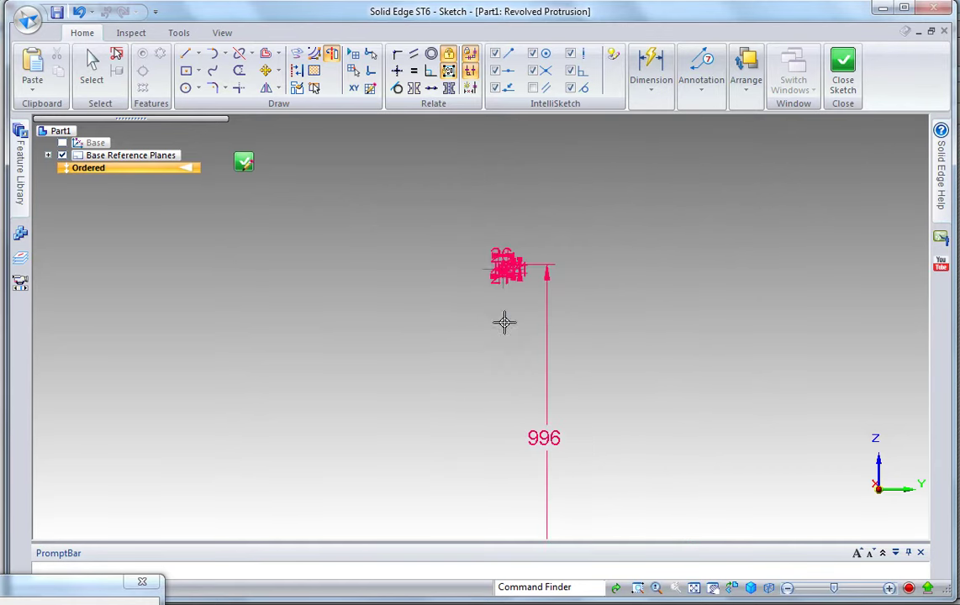
middle_click_drag(504, 322, 526, 203, "shift")
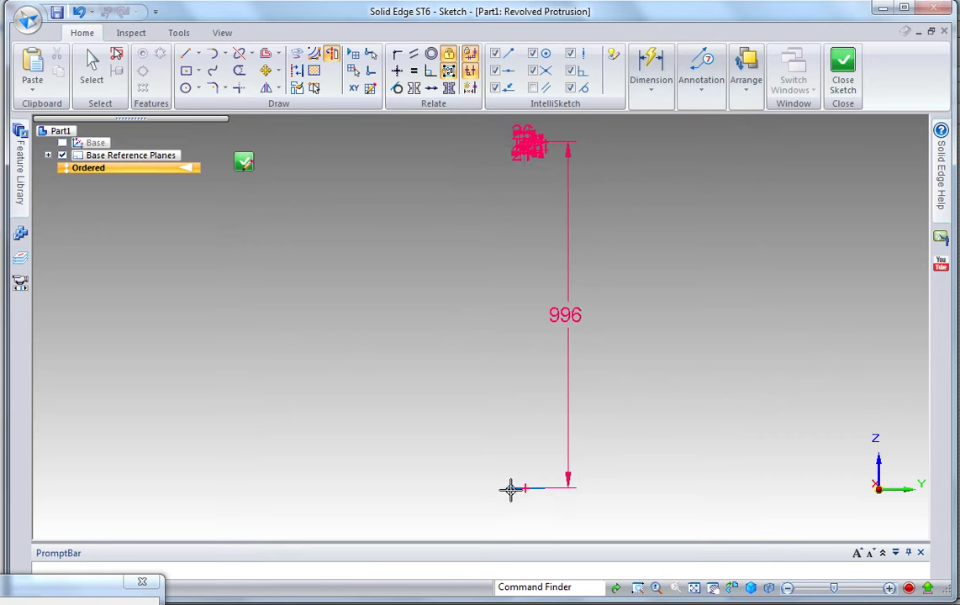
key("Escape")
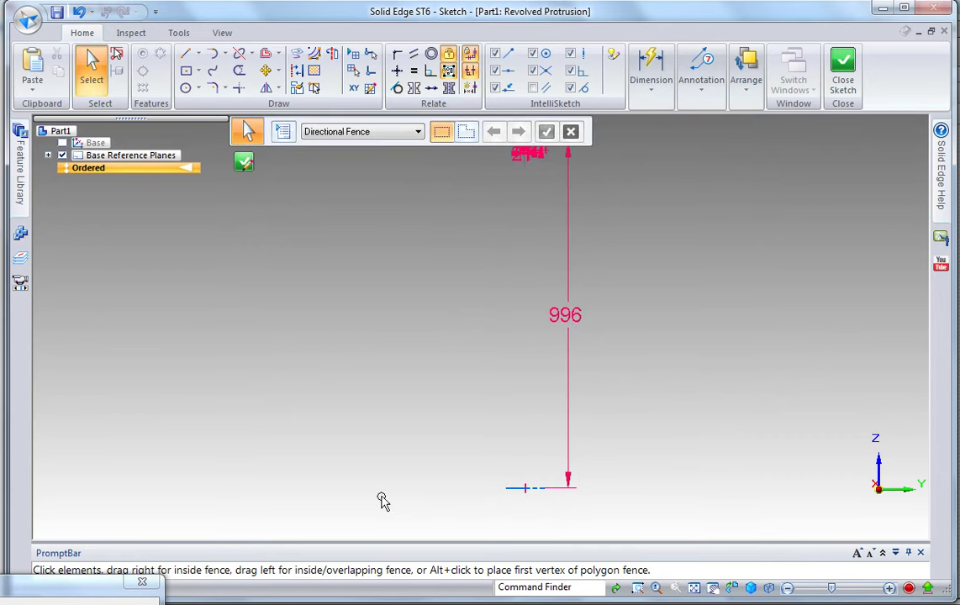
Step: Close the sketch and enable Symmetric Extent for the revolve preview
left_click(245, 166)
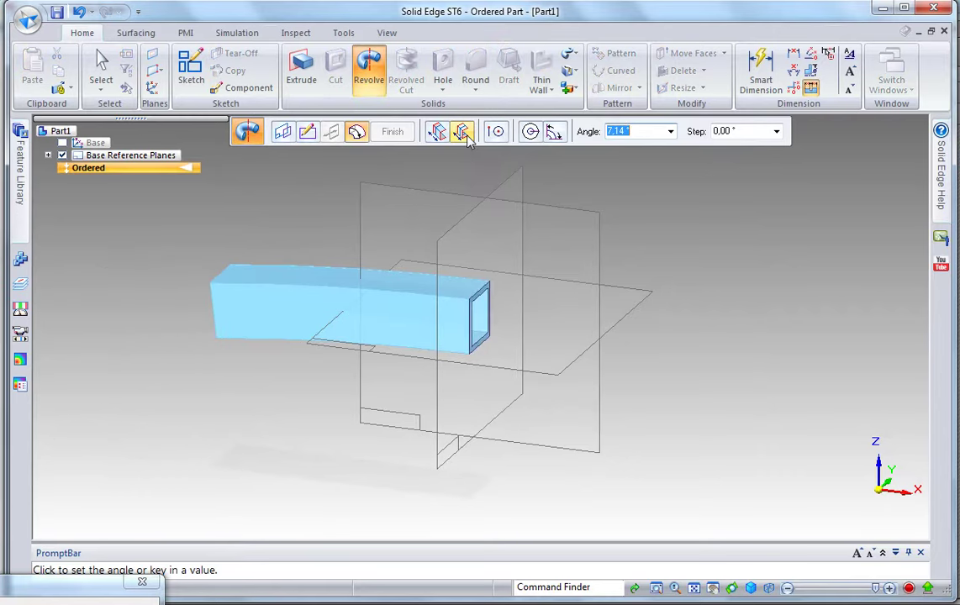
left_click(464, 135)
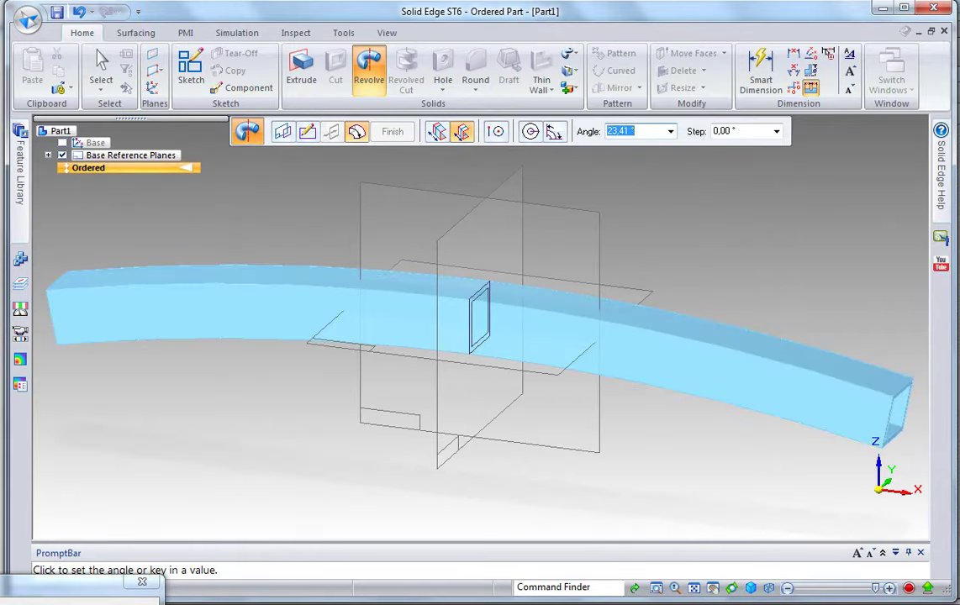
key("alt+Tab")
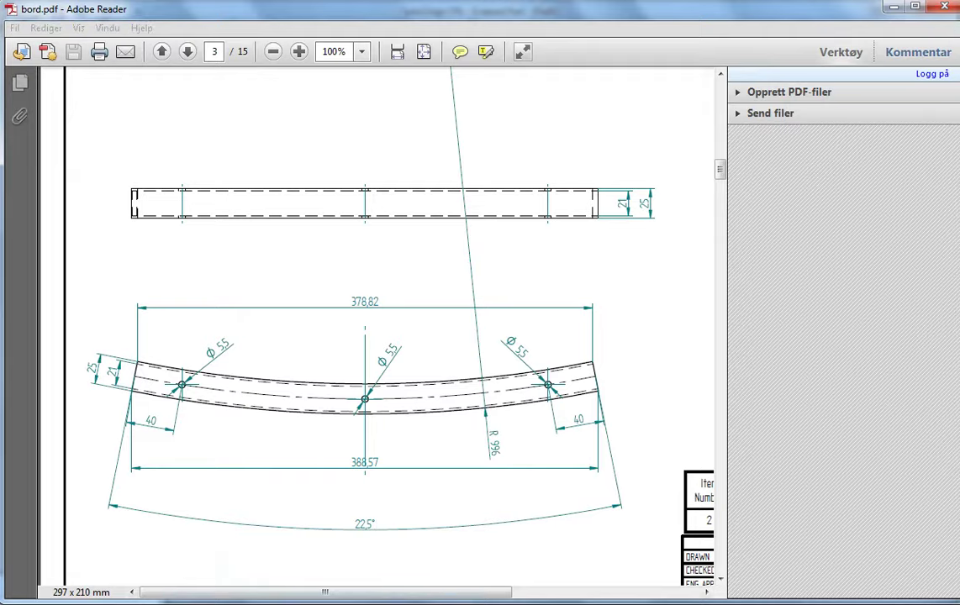
key("alt+Tab")
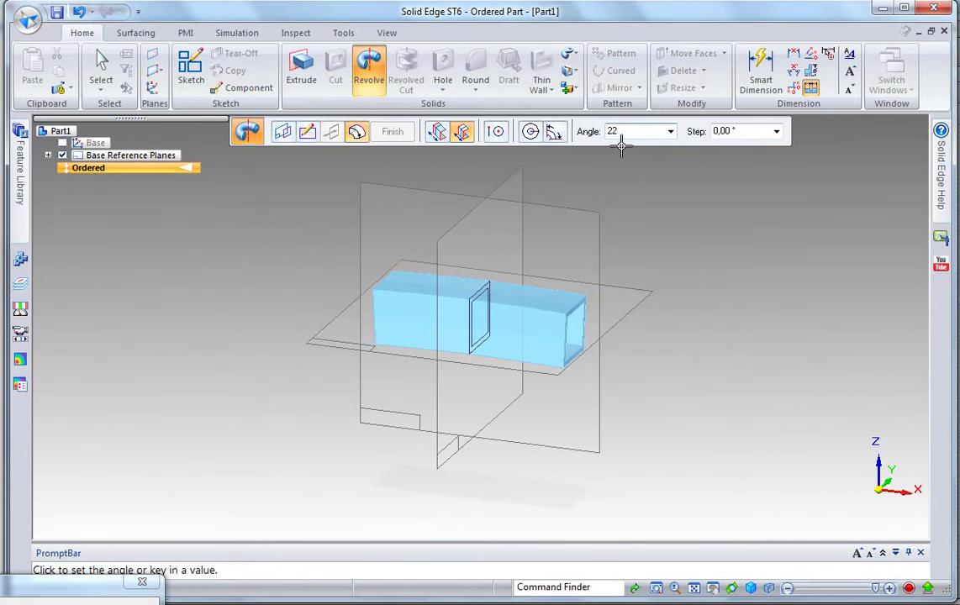
Step: Finish the revolve at a 22.5° angle, creating Protrusion 1
key("Return")
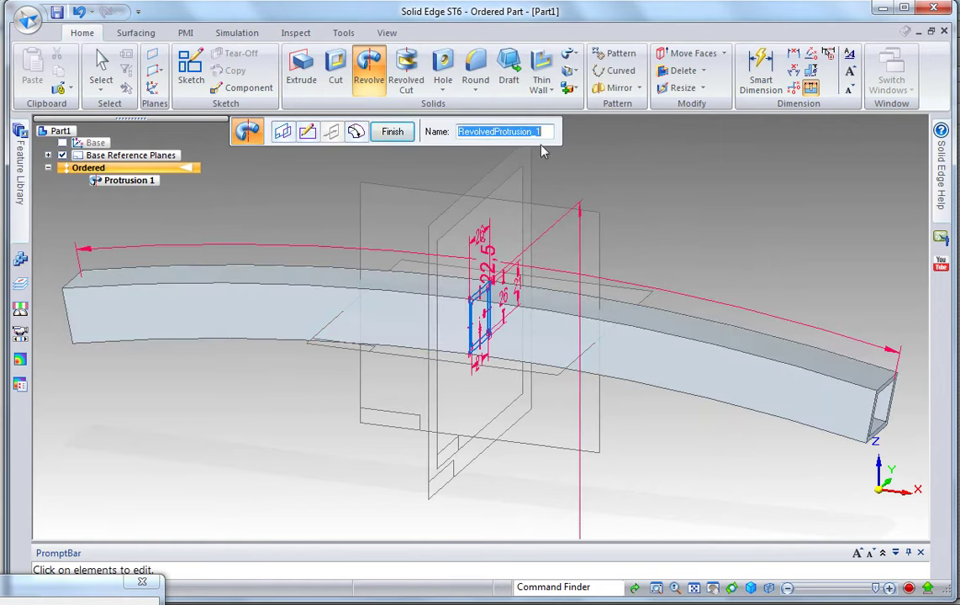
left_click(392, 132)
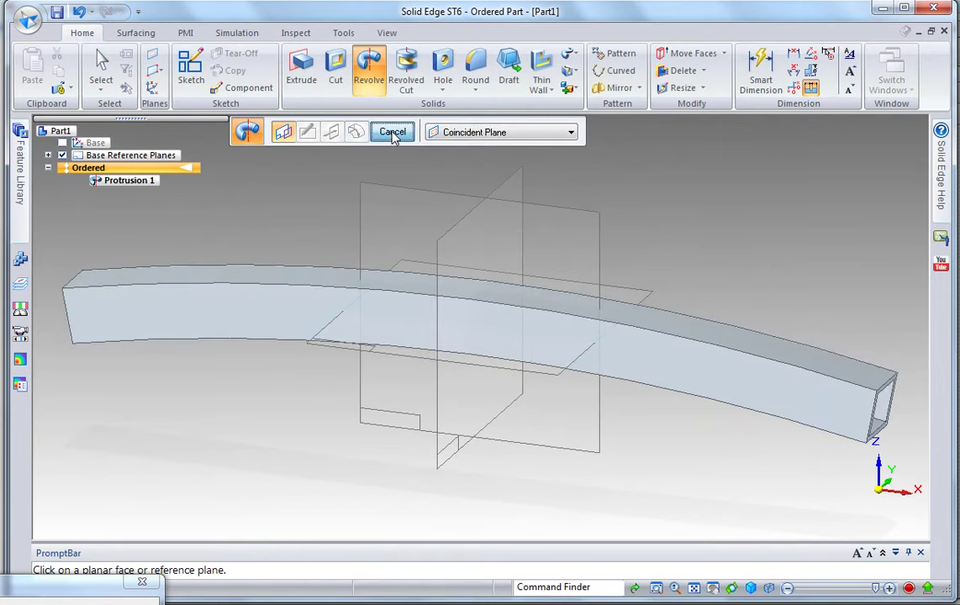
left_click(393, 133)
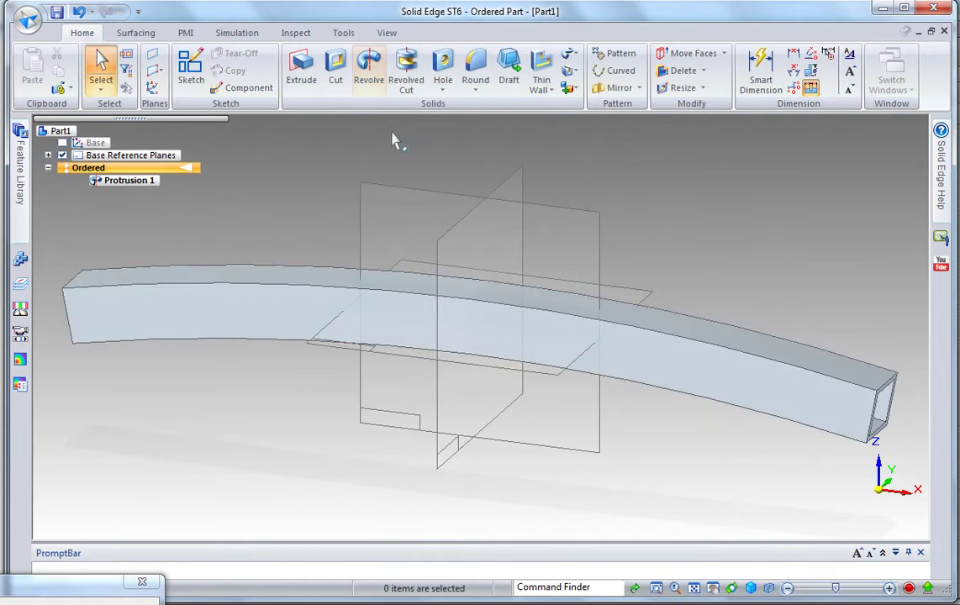
Step: Uncheck Base Reference Planes in PathFinder and orbit to view the tube's open end
left_click(62, 156)
mouse_move(389, 409)
middle_mouse_down()
mouse_move(221, 386)
mouse_move(264, 377)
mouse_move(285, 343)
mouse_move(430, 270)
mouse_move(469, 199)
mouse_move(349, 205)
mouse_move(281, 274)
mouse_move(332, 304)
mouse_move(317, 317)
mouse_move(320, 333)
middle_mouse_up()
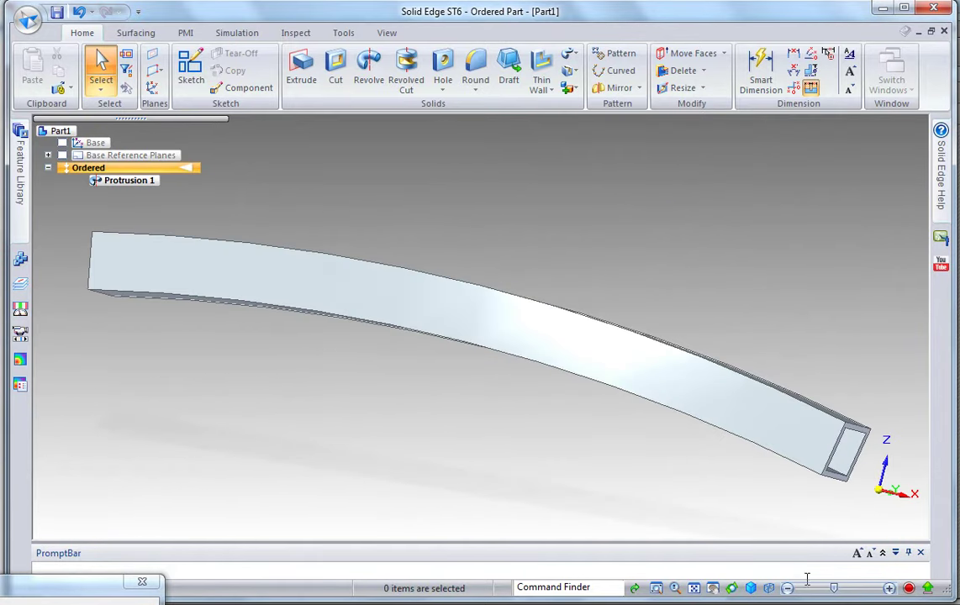